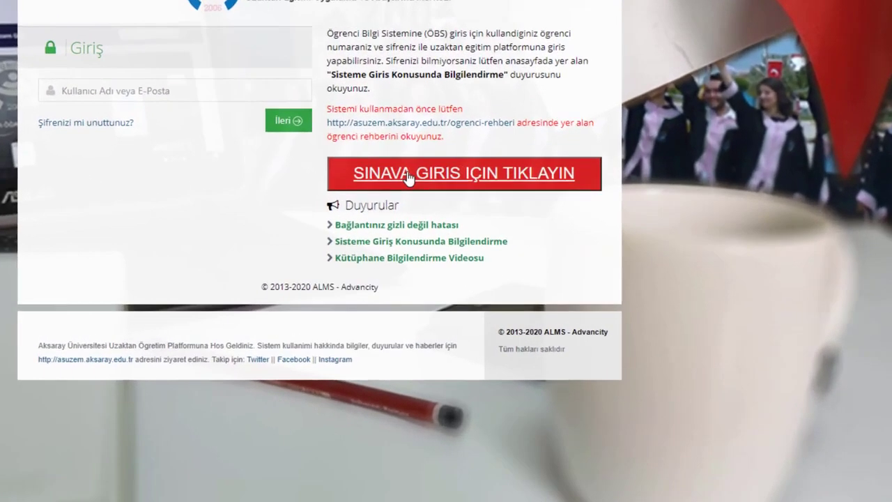
Step: Open the username menu at the top right of the Sınavlar page to reveal Çıkış Yap
click(436, 193)
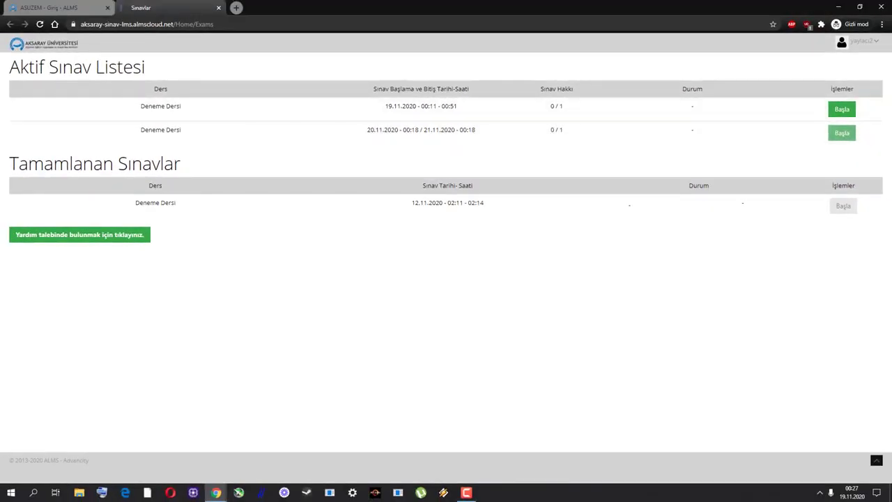
click(862, 43)
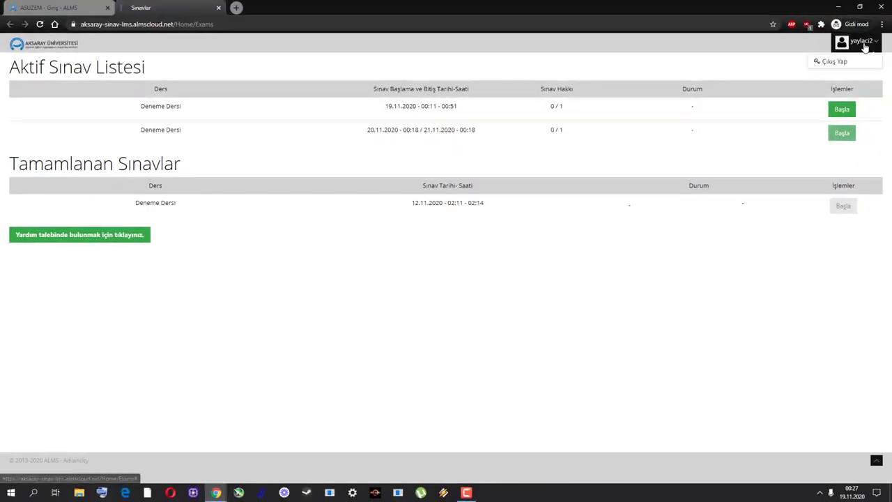
Step: Sign out via Çıkış Yap, close the old exam tab, and reopen exam login from ASUZEM
click(835, 62)
click(98, 7)
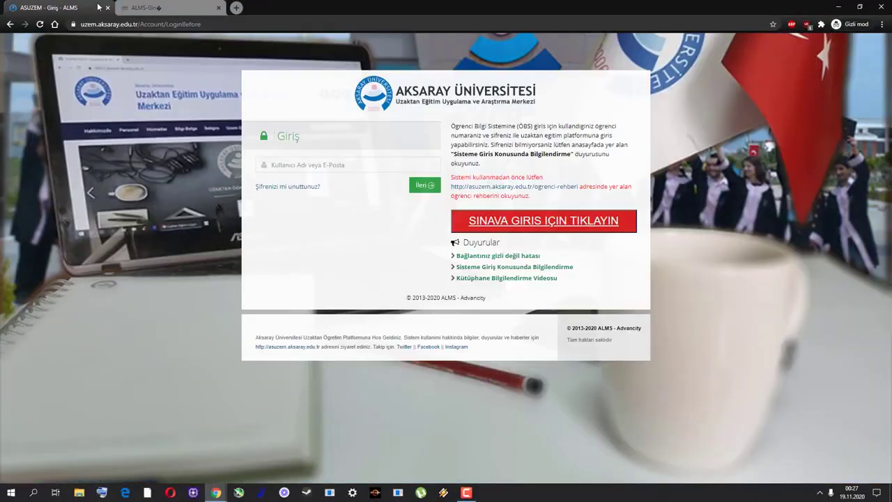
click(161, 9)
click(59, 6)
middle_click(172, 5)
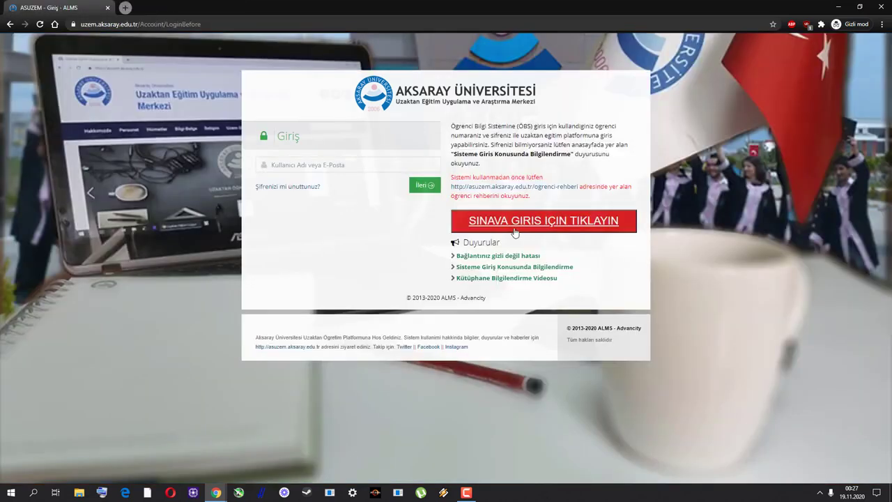
click(542, 226)
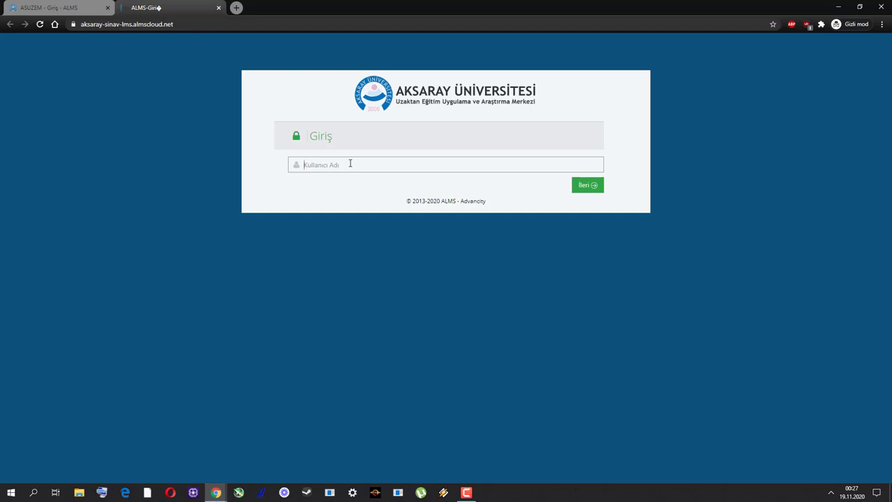
Step: Enter the student's username in Kullanıcı Adı and the account password in Şifre to log in
text(yaylaci2)
key(Return)
text(**********)
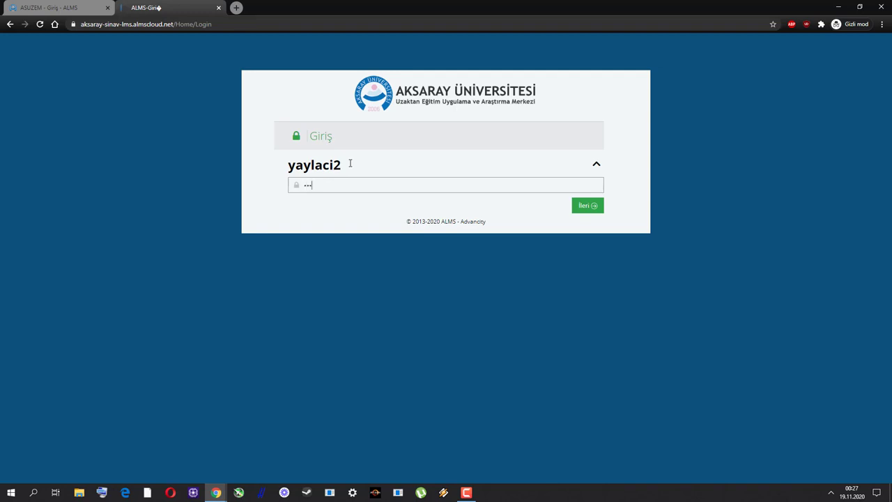
key(Return)
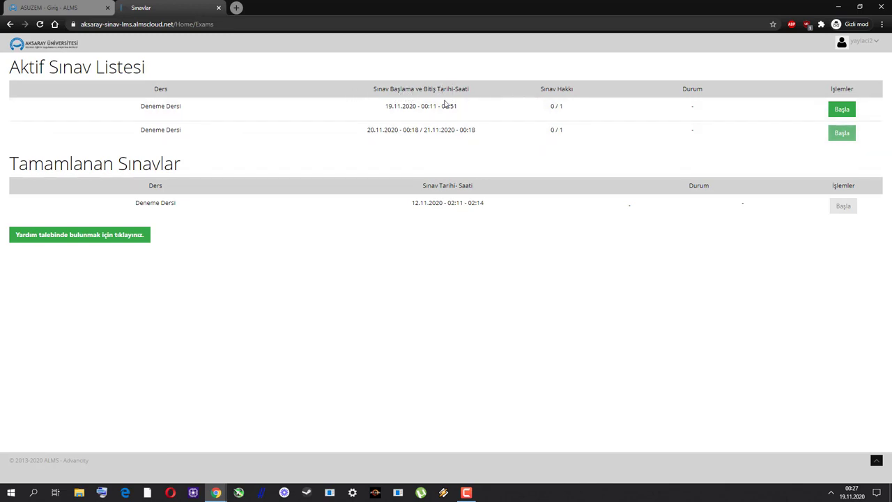
drag(385, 106, 414, 108)
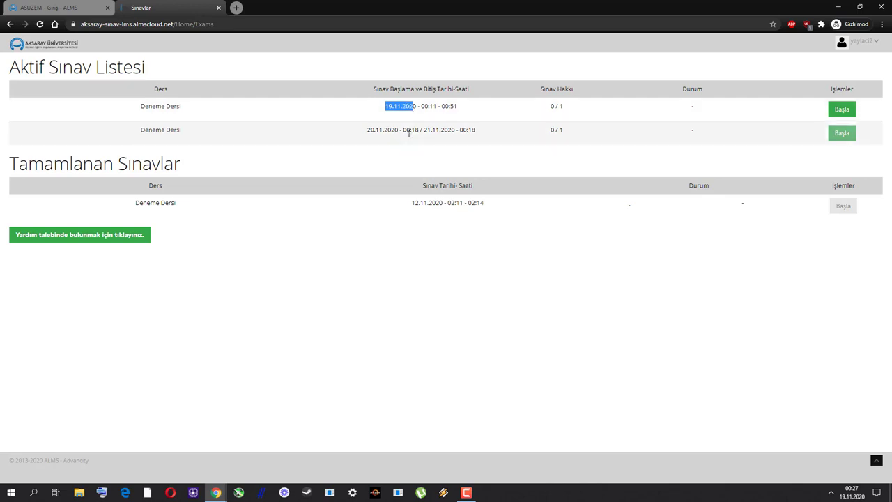
click(416, 118)
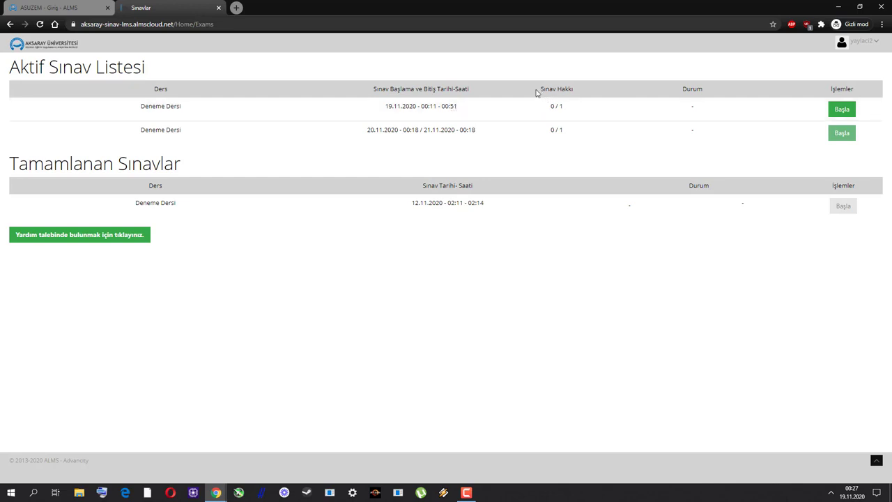
drag(537, 89, 537, 110)
click(557, 116)
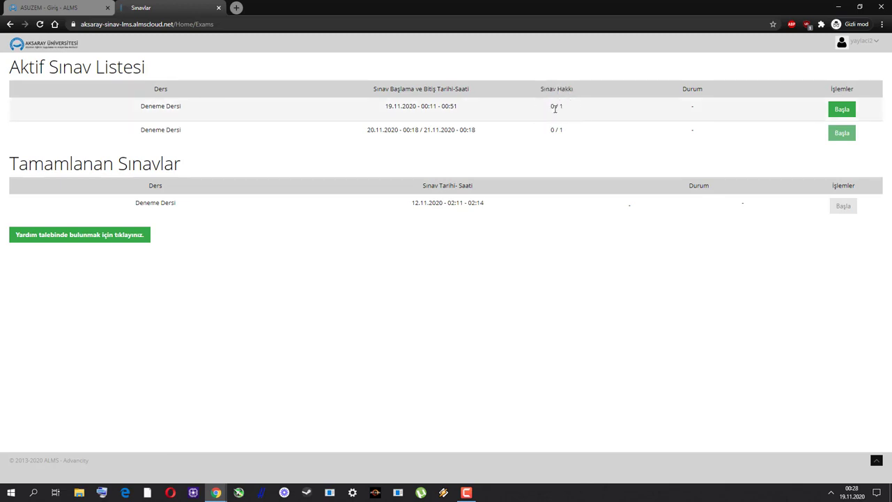
drag(674, 112, 702, 111)
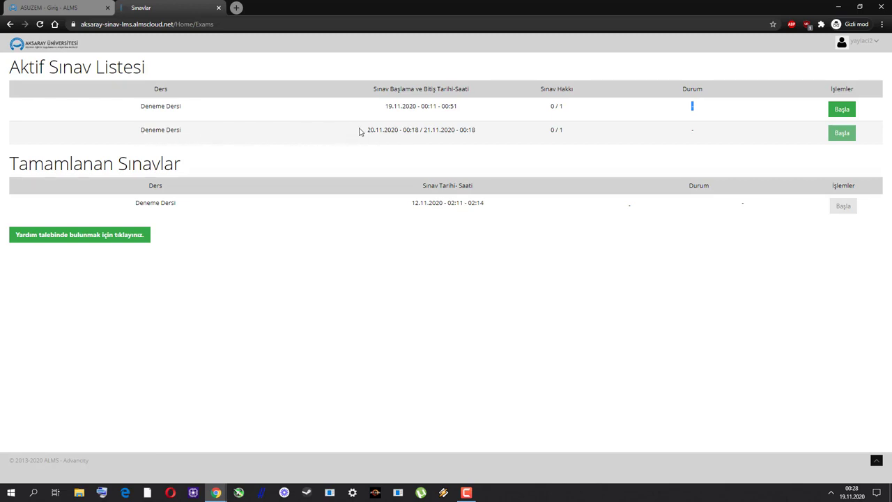
drag(359, 131, 478, 136)
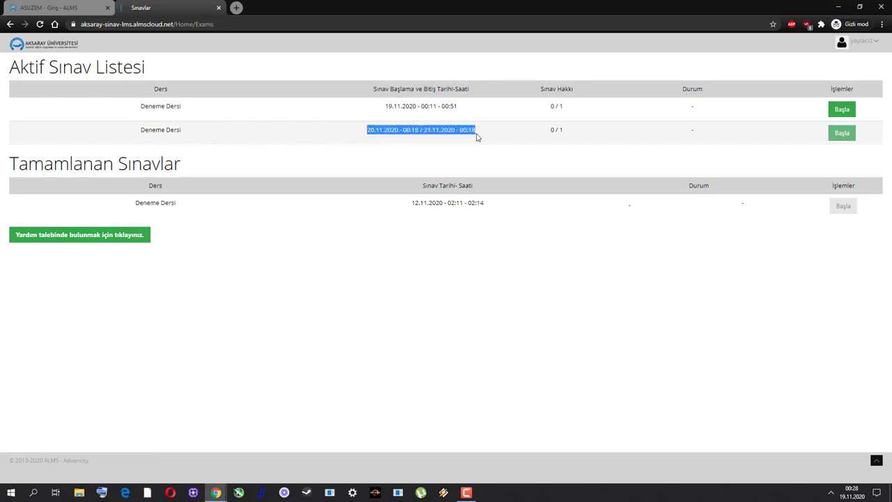
click(519, 138)
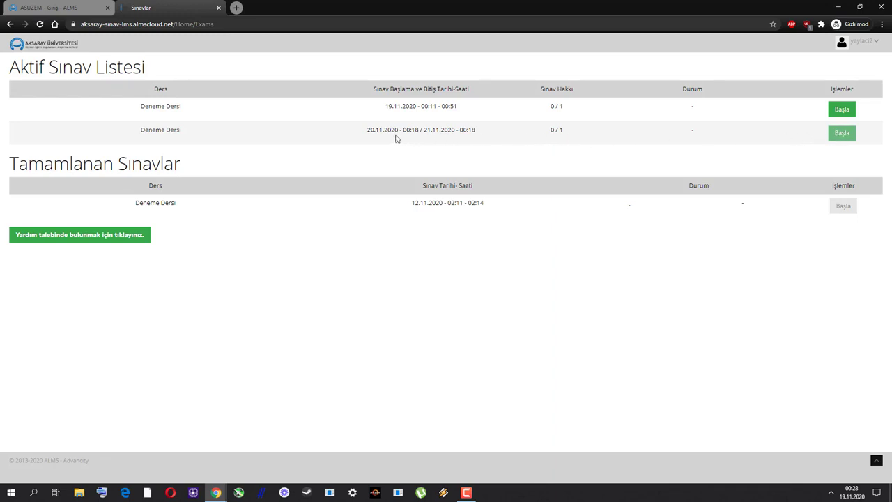
drag(366, 130, 412, 130)
click(416, 130)
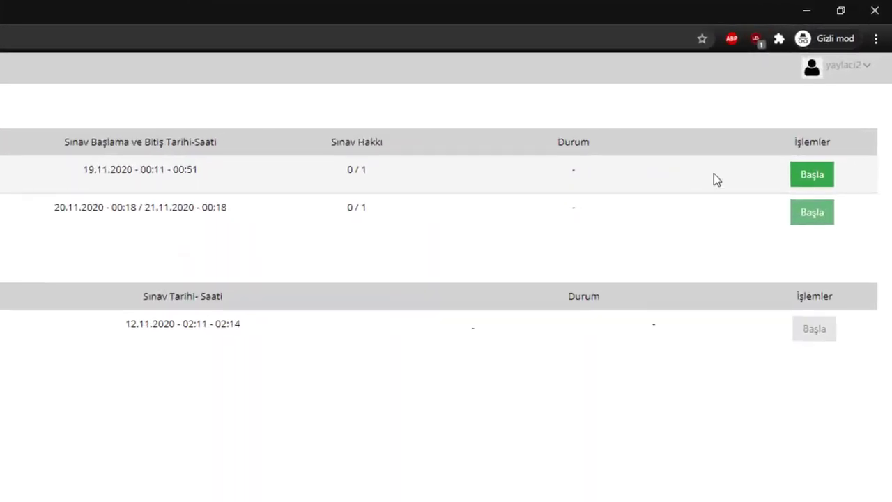
Step: Start the first Aktif Sınav Listesi exam, dated 19.11.2020 00:11 – 00:51, with Başla
click(822, 179)
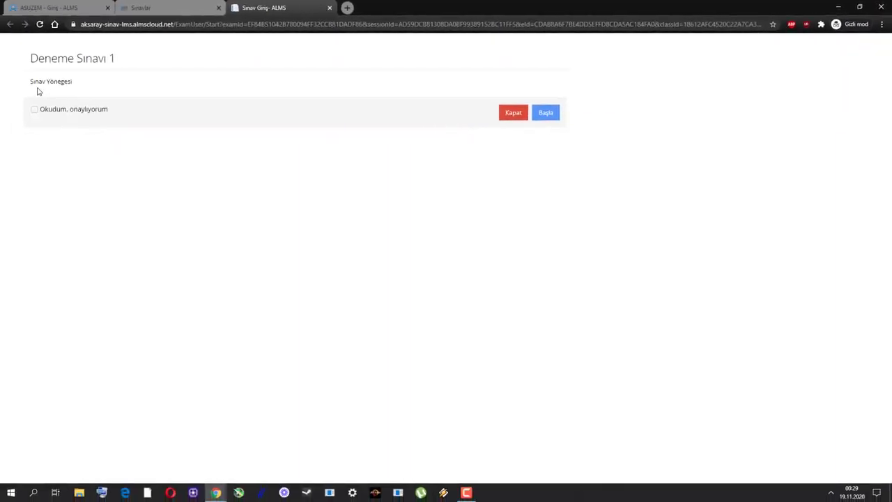
Step: Tick 'Okudum, onaylıyorum' and begin Deneme Sınavı 1
drag(21, 83, 99, 86)
click(101, 87)
click(34, 109)
click(552, 116)
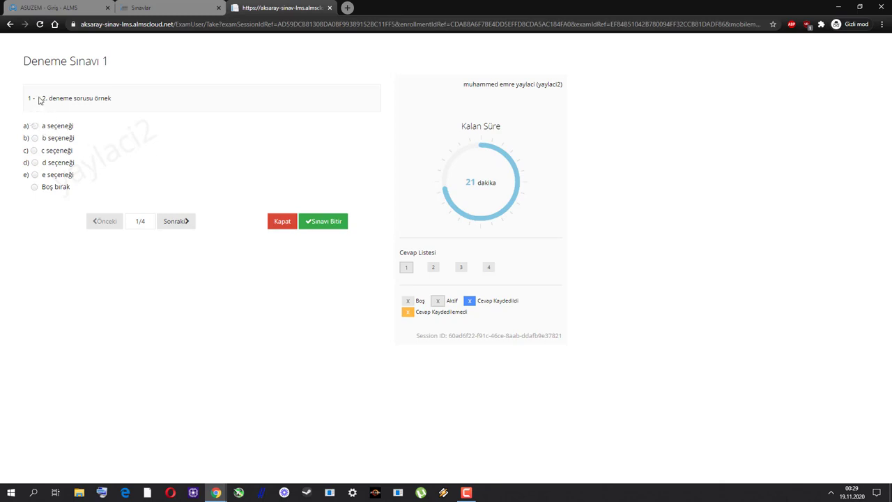
Step: Answer question 1 with b, then set question 2's parts a, b, c to d, c, d
click(35, 138)
click(172, 221)
click(75, 132)
click(89, 151)
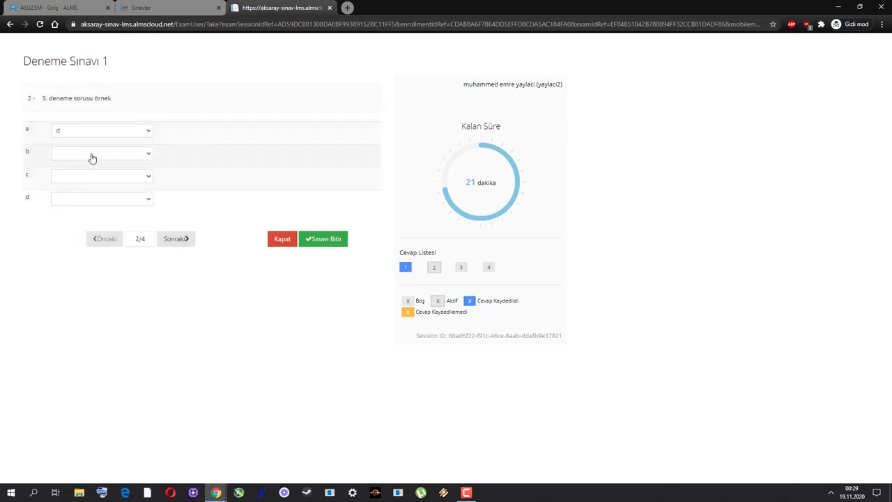
click(88, 153)
click(85, 184)
click(95, 177)
click(100, 199)
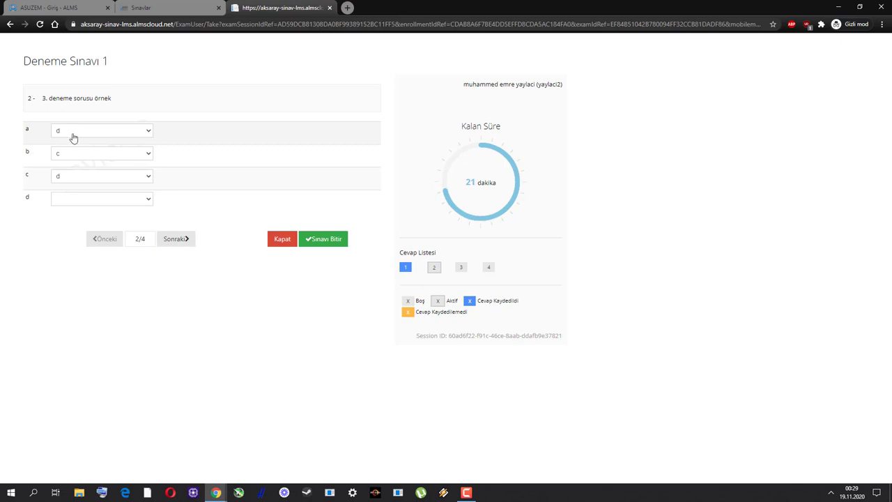
Step: Revise question 2 to part a = c and part c = a, and set part d to b
click(103, 131)
click(103, 161)
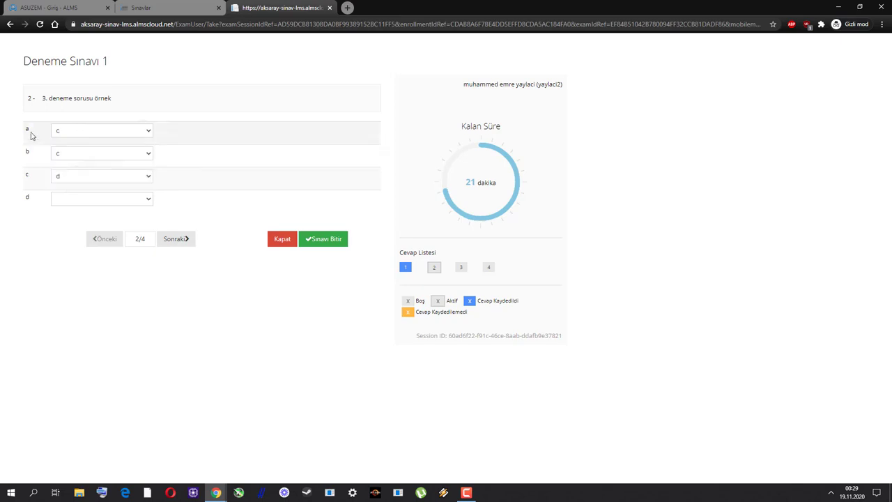
click(102, 175)
click(94, 211)
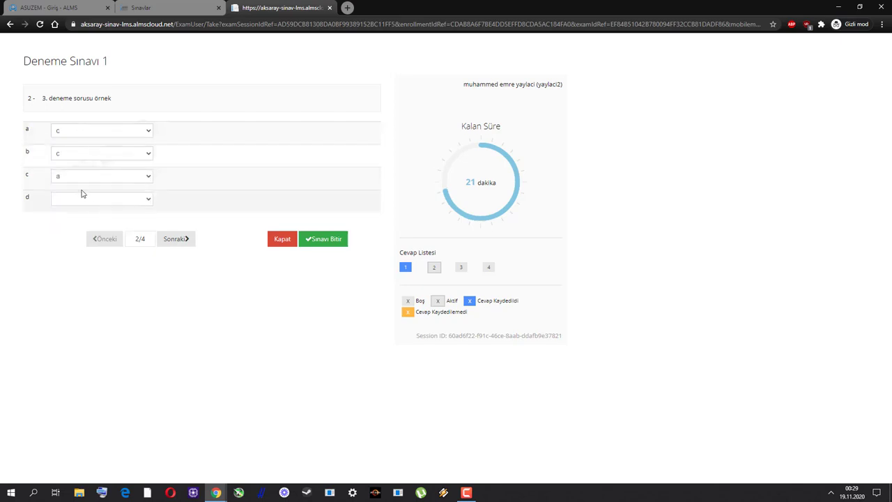
click(84, 198)
click(89, 243)
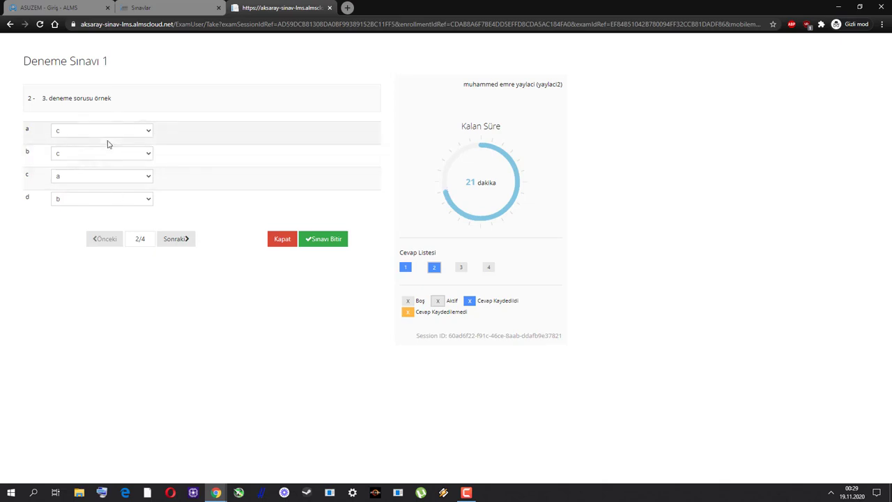
Step: Type 'deneme' as question 3's answer and save it, moving to question 4/4
click(175, 243)
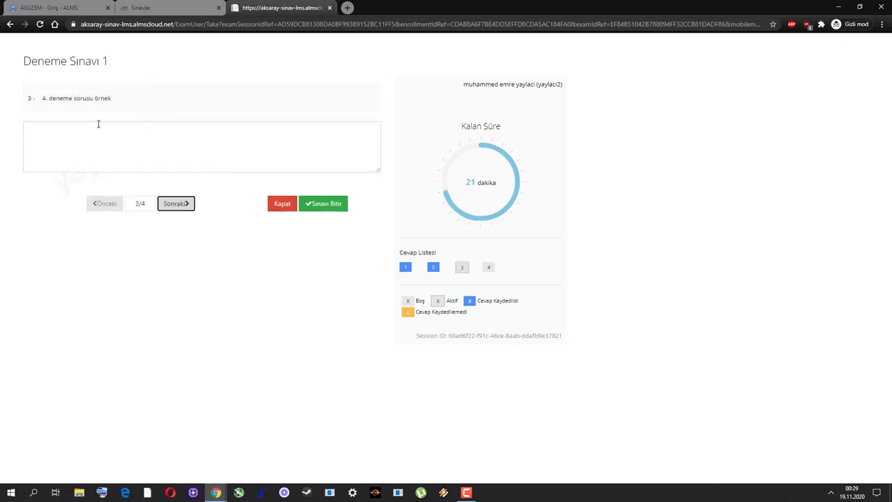
click(70, 139)
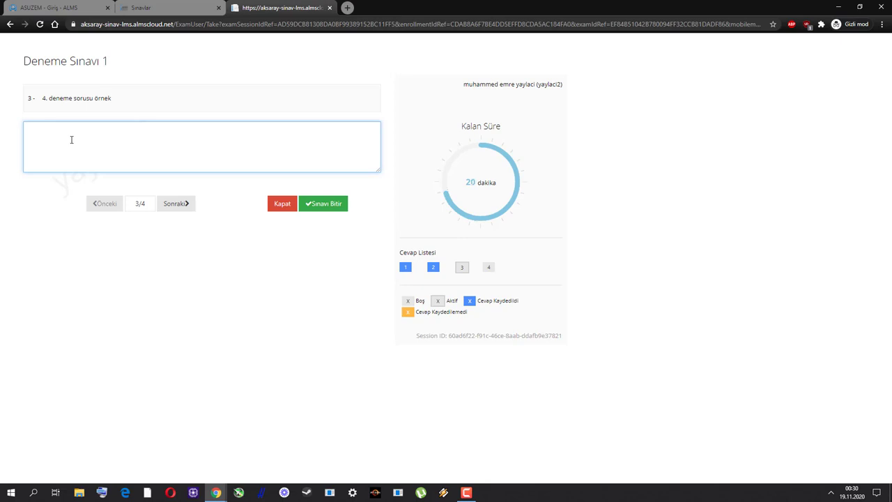
click(119, 100)
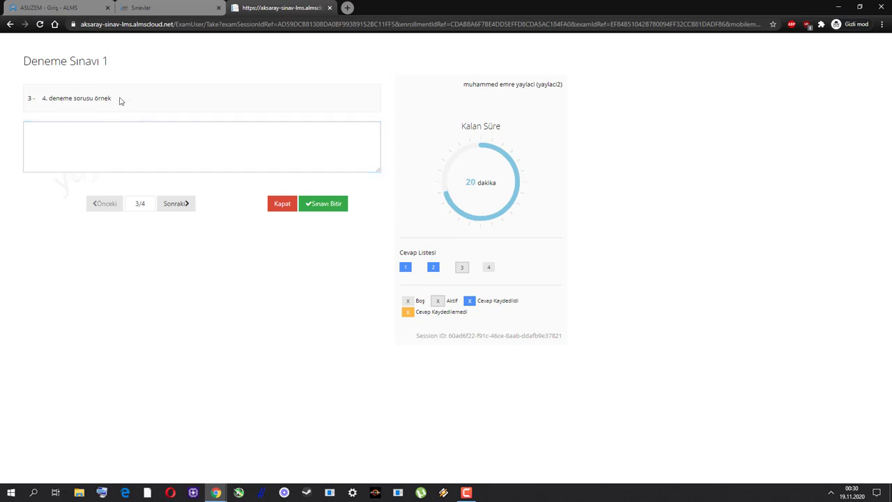
click(81, 134)
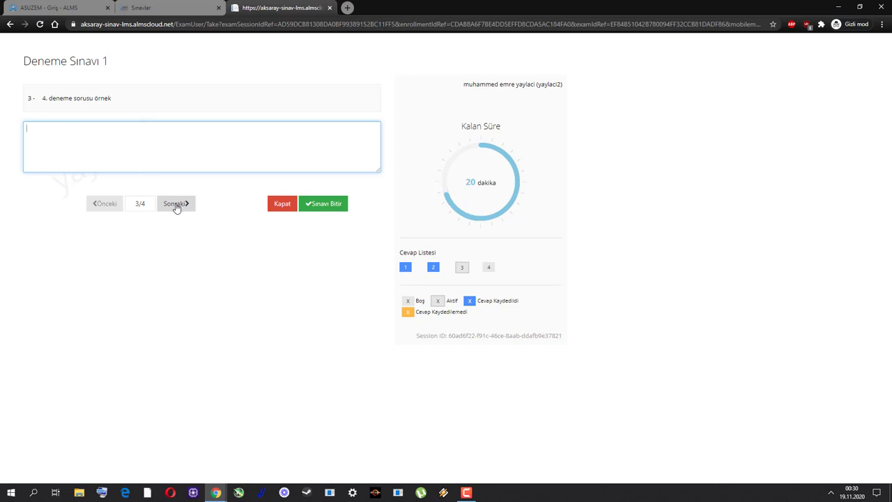
text(deneme)
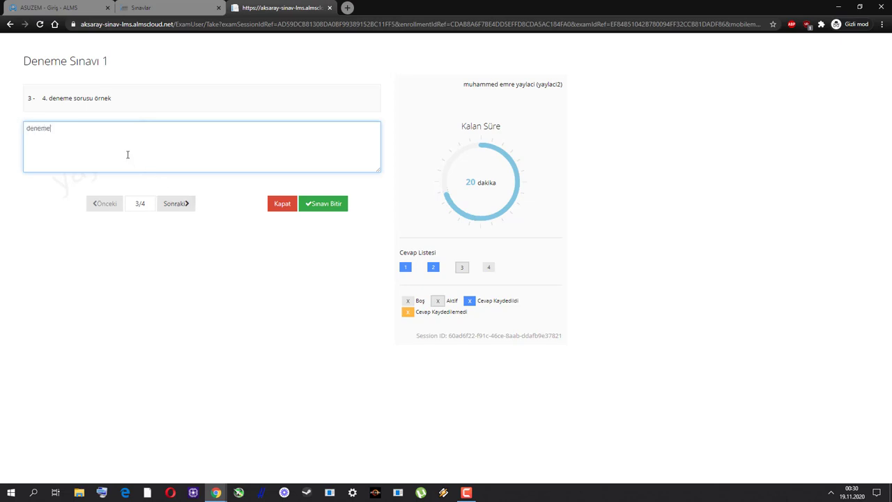
click(169, 207)
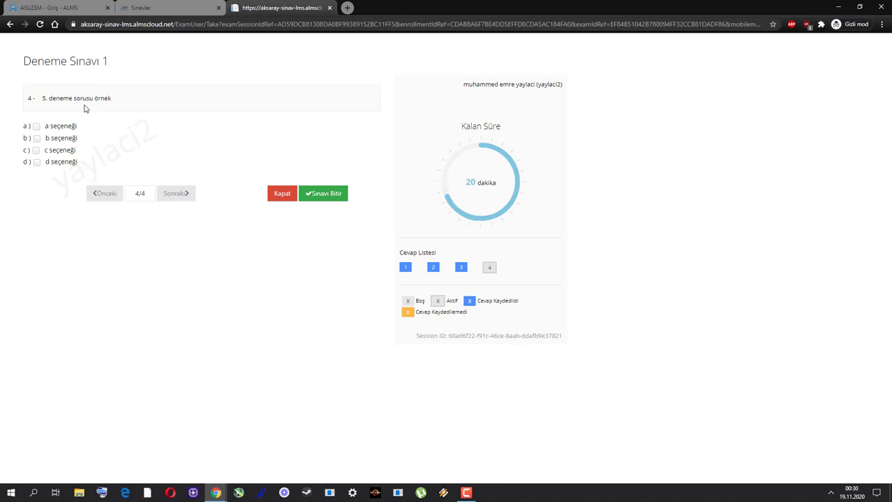
Step: Mark options b and c for question 4 and request Sınavı Bitir confirmation
click(37, 138)
click(36, 150)
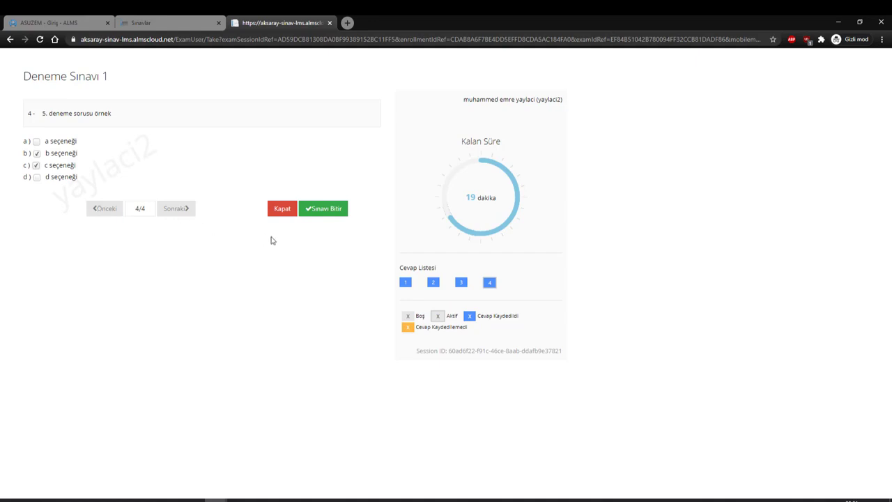
click(328, 218)
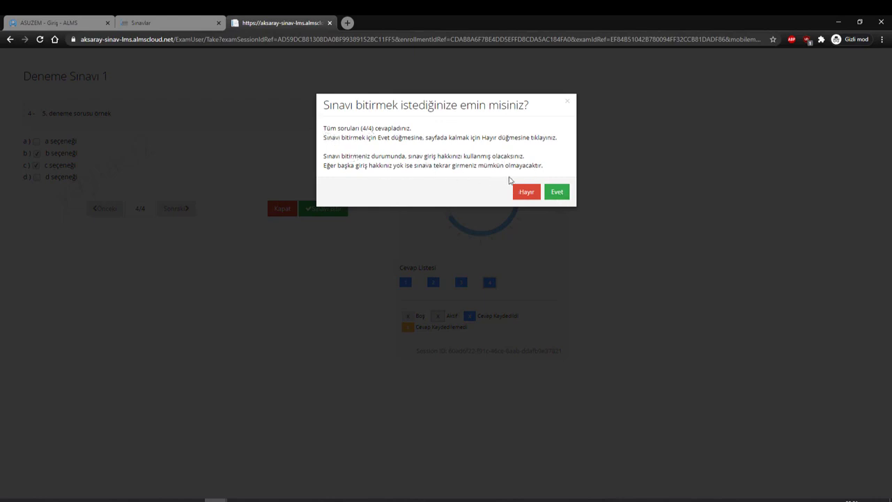
Step: Confirm finishing with Evet and dismiss the finished-exam page with Kapat
click(557, 192)
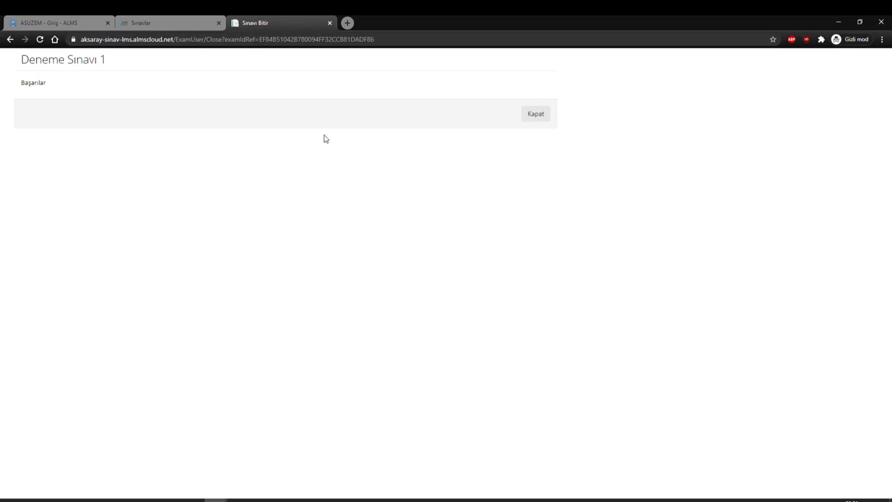
click(538, 116)
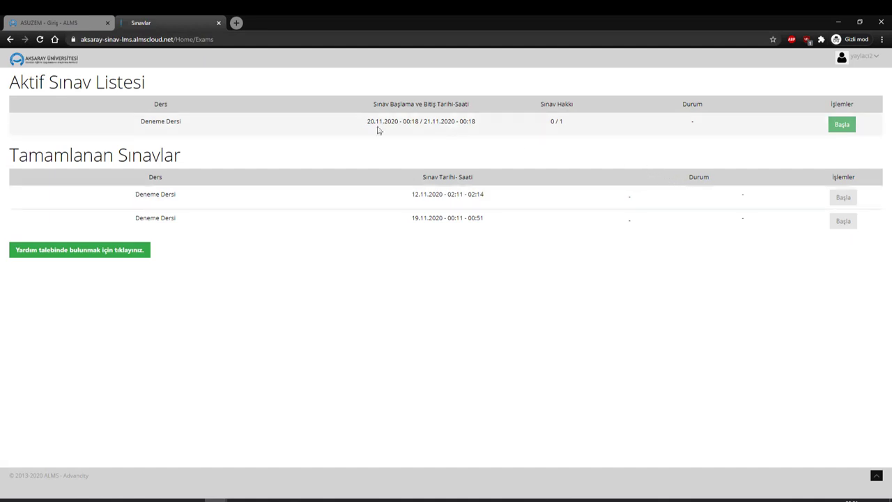
Step: Choose Çıkış Yap from the top-right account menu to sign out of the exam system
drag(363, 124, 388, 124)
click(446, 129)
click(871, 61)
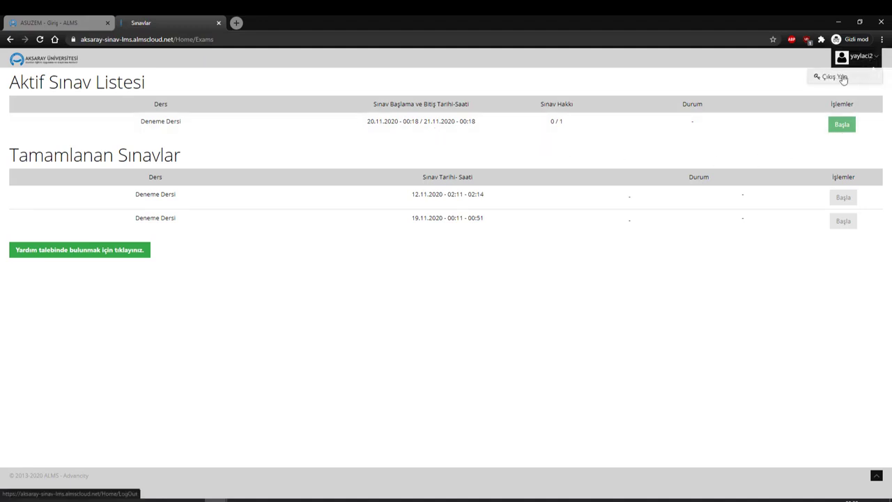
click(822, 75)
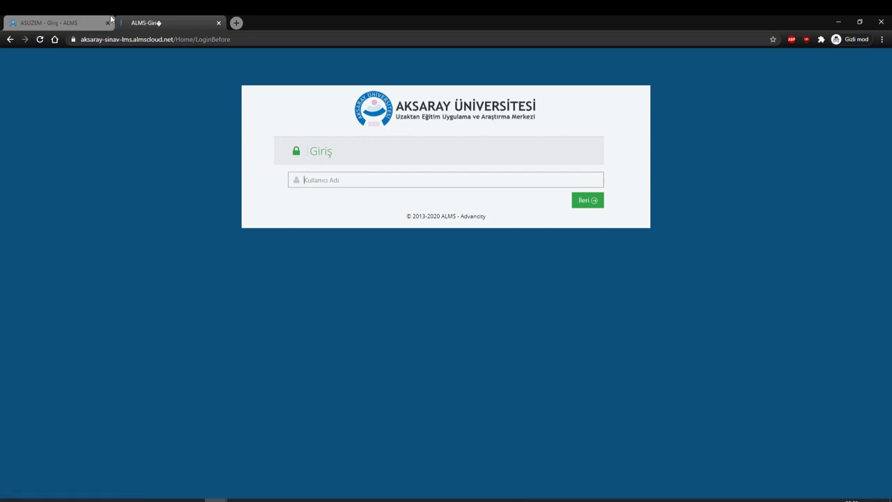
Step: Close the ALMS-Giriş tab, then sign in to ASUZEM with the student's username and password
middle_click(153, 20)
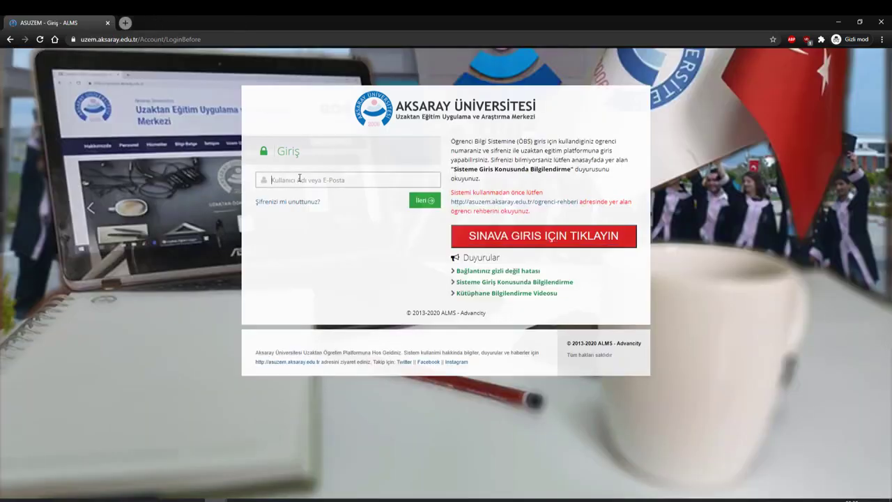
text(yaylaci2)
key(Return)
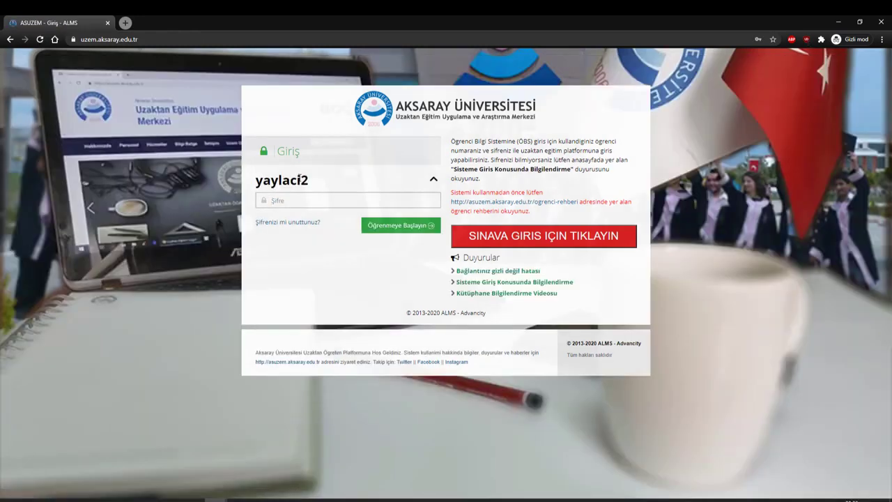
text(•••••••••••)
key(Return)
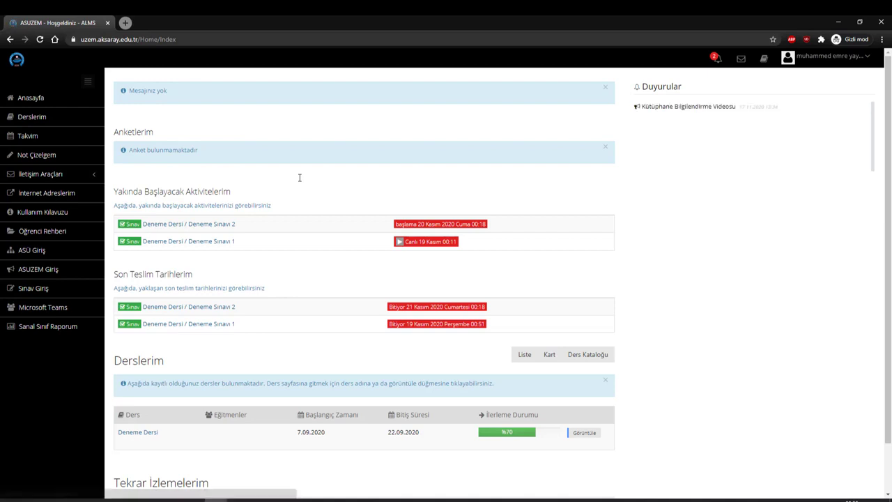
Step: Open the Deneme Dersi course from the Derslerim list on the dashboard
scroll(299, 178, down, 1)
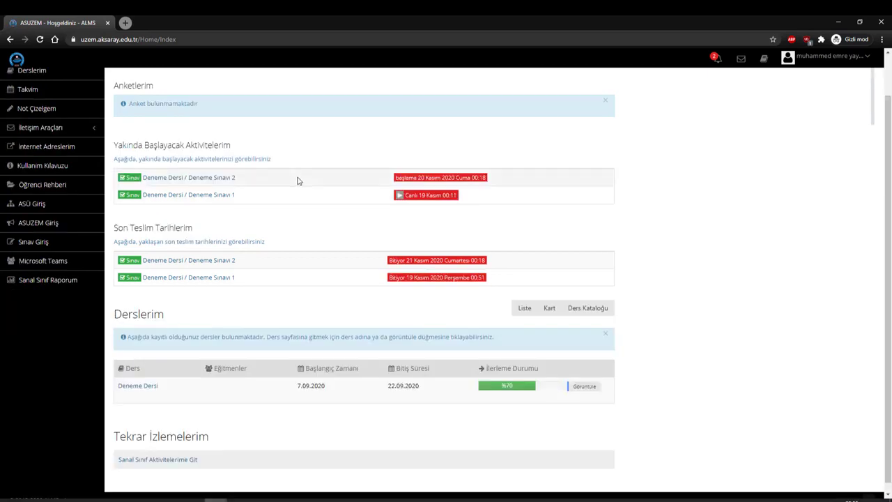
scroll(298, 179, up, 1)
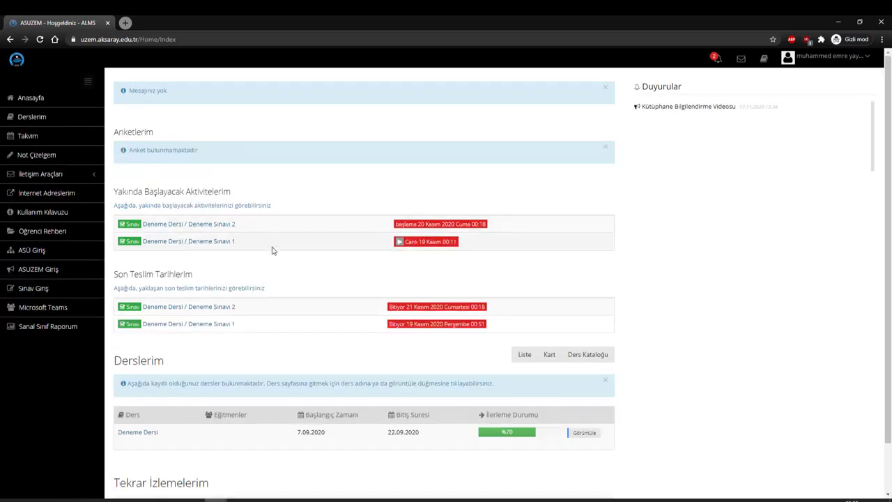
scroll(271, 251, down, 1)
scroll(222, 191, down, 1)
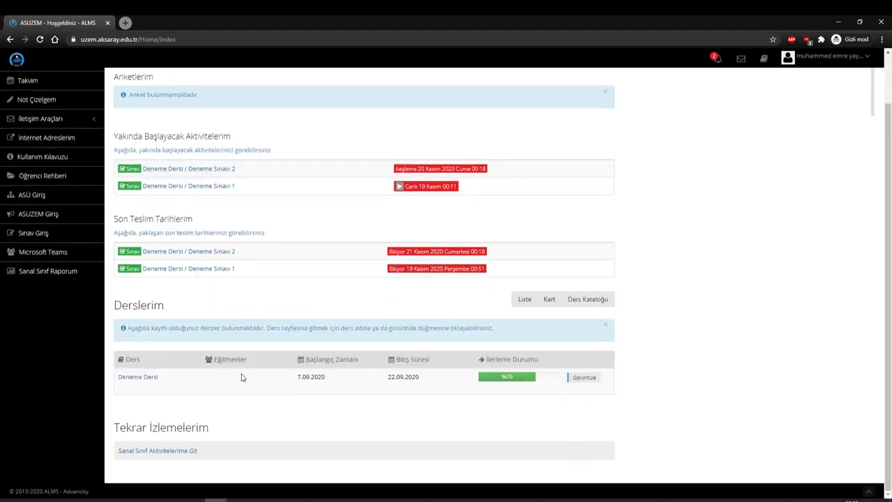
click(145, 379)
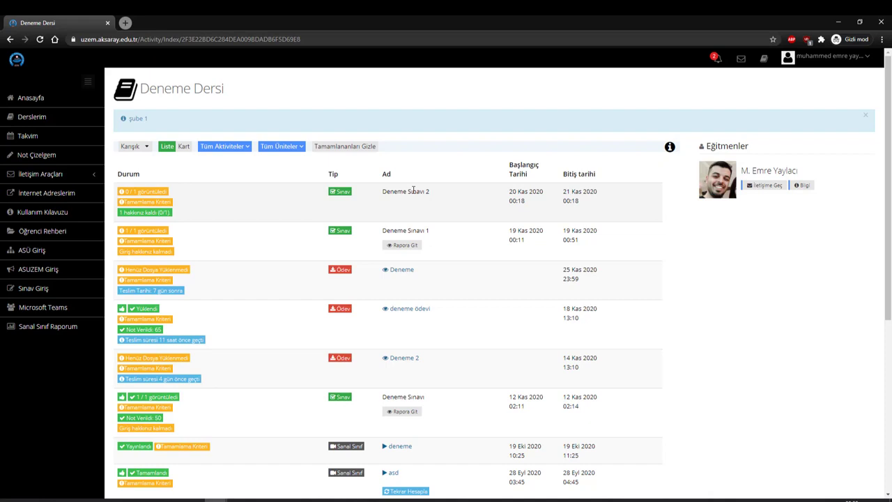
Step: Attempt to open the Deneme Sınavı 1 report via Rapora Git
click(402, 246)
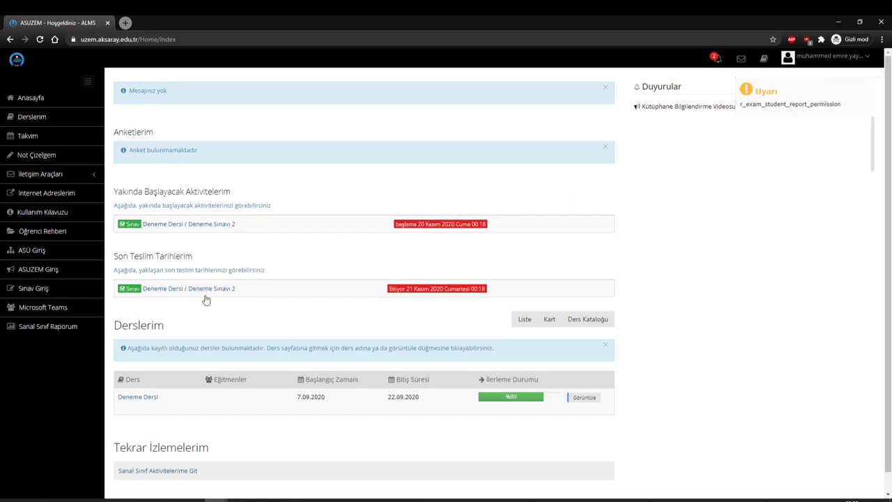
Step: Reopen the Deneme Dersi course page from the dashboard
click(139, 401)
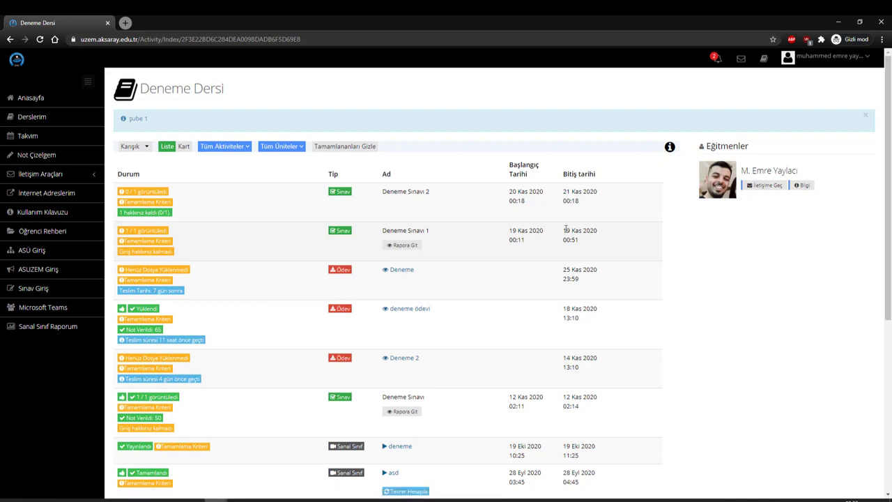
drag(562, 229, 580, 242)
click(584, 245)
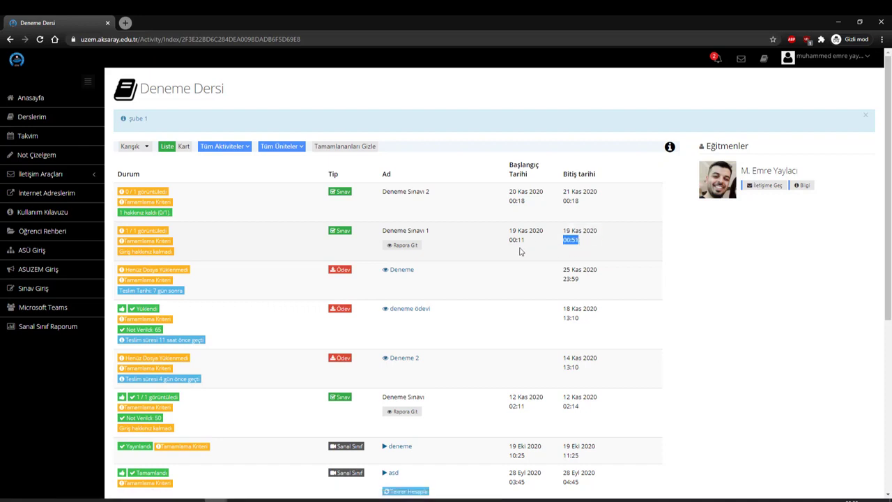